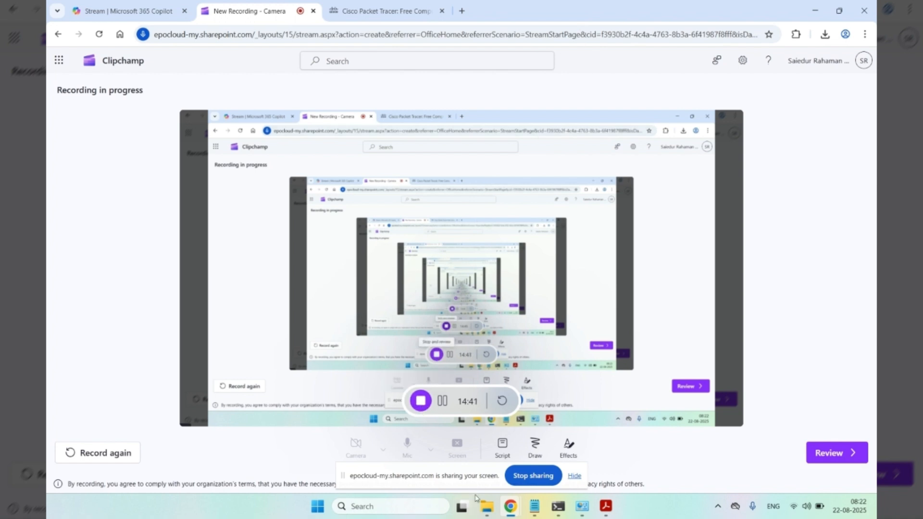
Step: Launch the GNS3-2.2.29-all-in-one-regular installer from the CCNP+CCNP folder
mouse_move(488, 507)
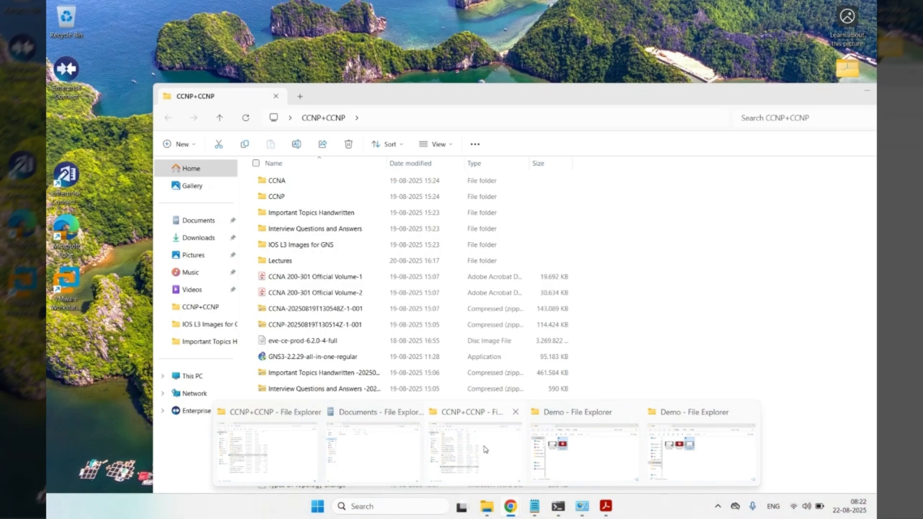
click(495, 454)
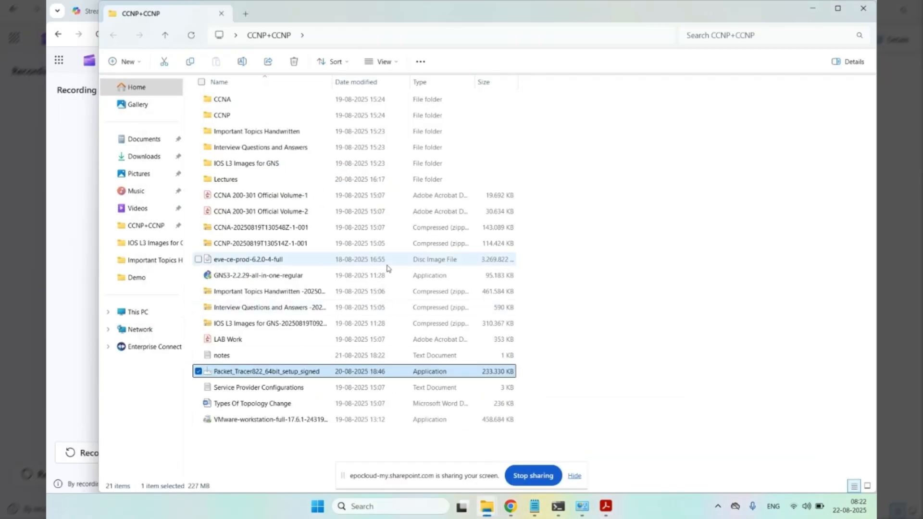
double_click(291, 276)
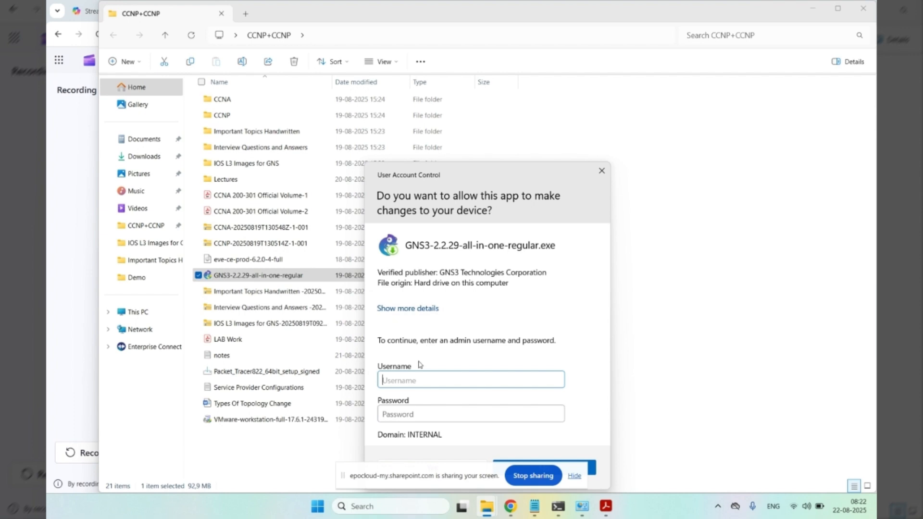
Step: Authorize the installer to make changes by entering the admin username and password
key(ctrl+v)
key(Tab)
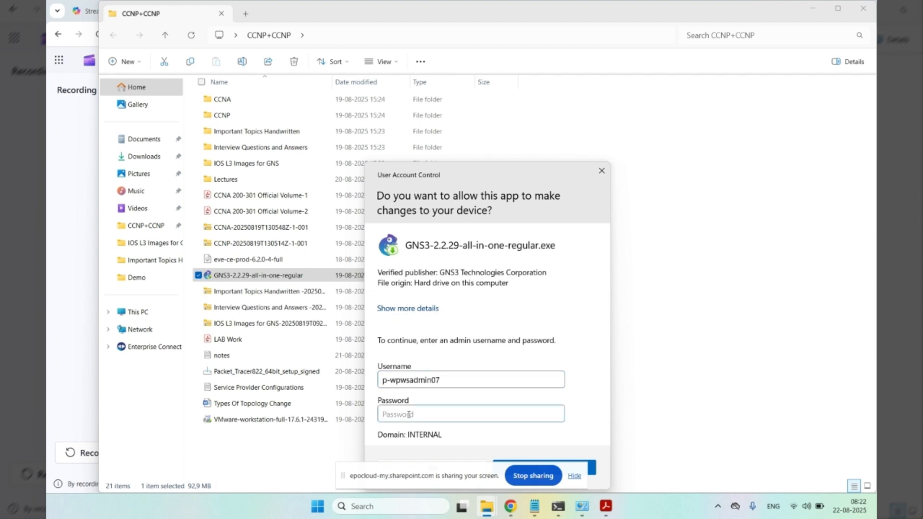
key(ctrl+v)
drag(527, 169, 514, 92)
click(429, 392)
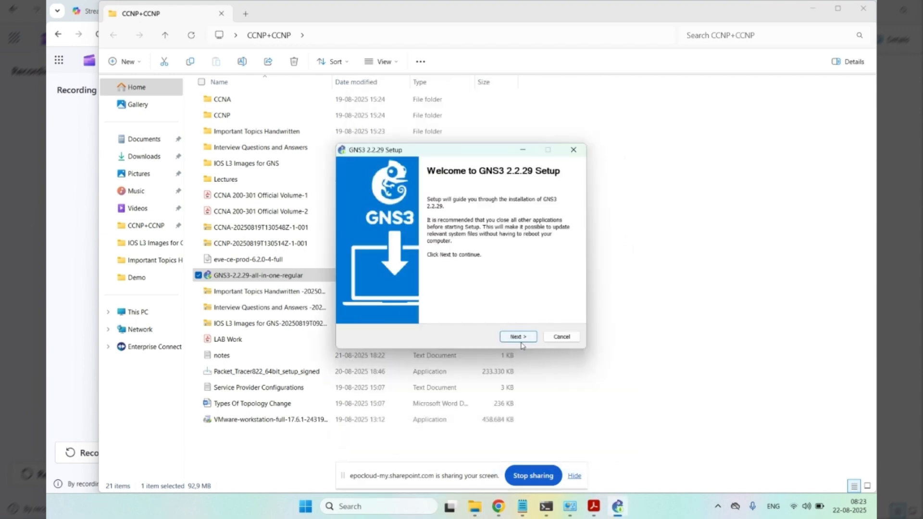
Step: Install GNS3 with the GNS3 Start Menu folder, the Local installation components and the destination C:\Program Files\GNS3
click(519, 337)
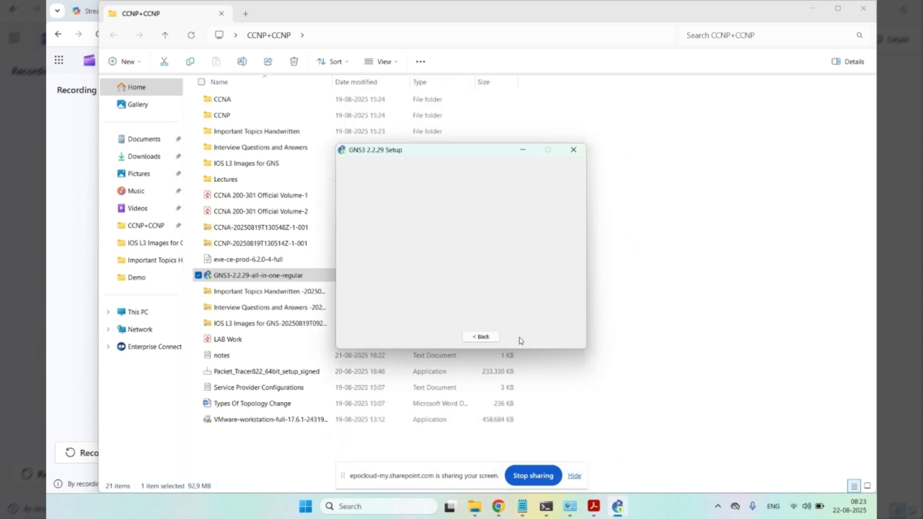
click(518, 337)
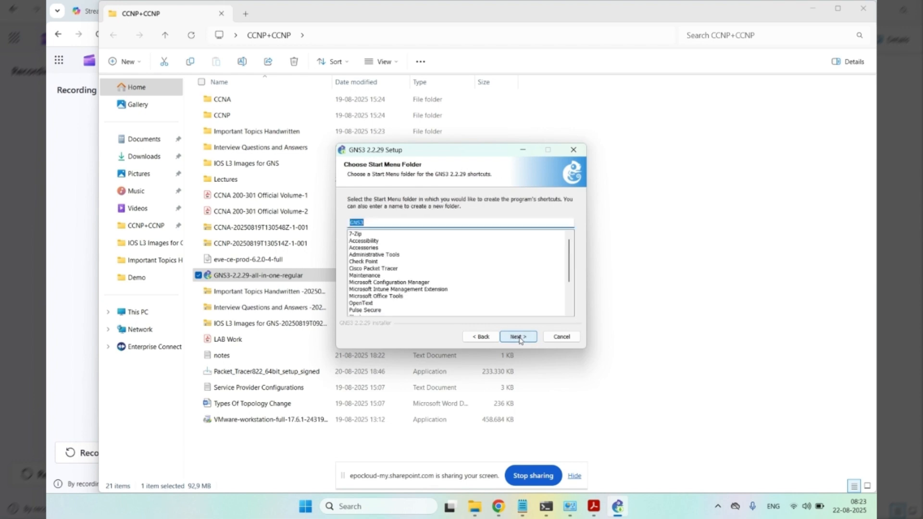
click(518, 337)
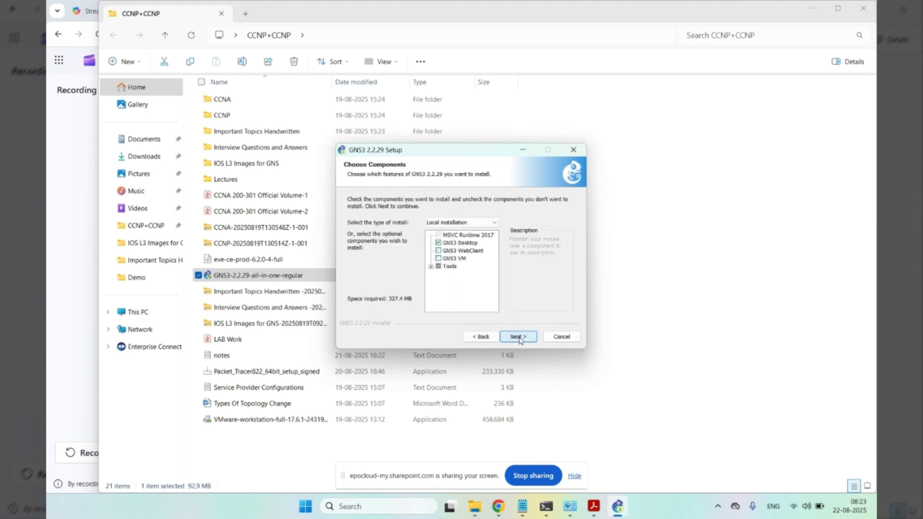
click(518, 337)
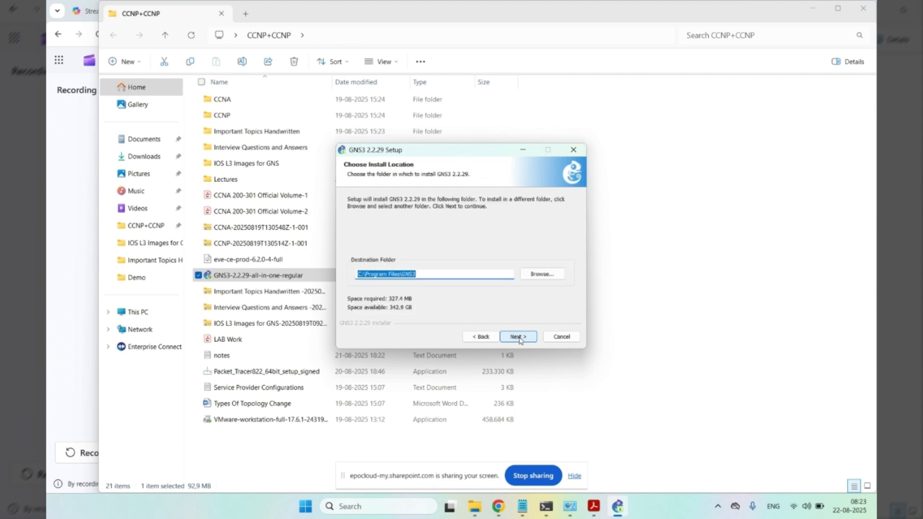
click(518, 337)
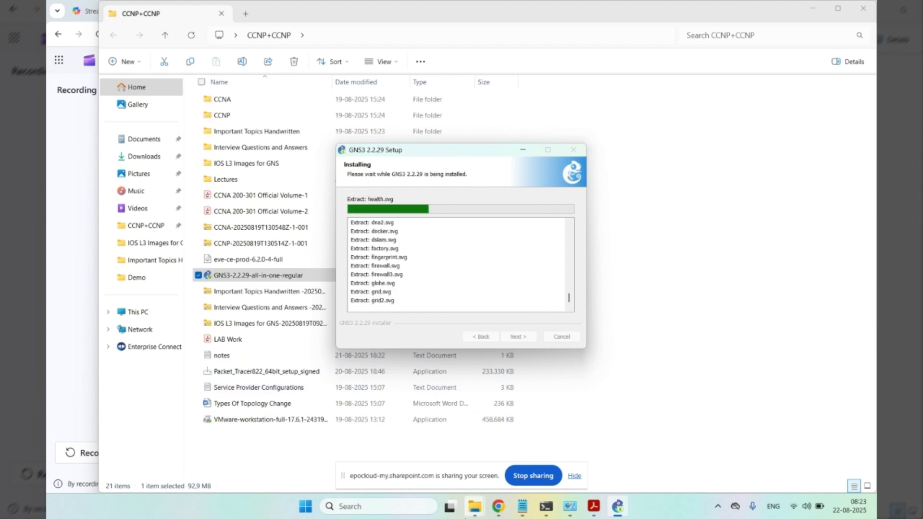
click(606, 464)
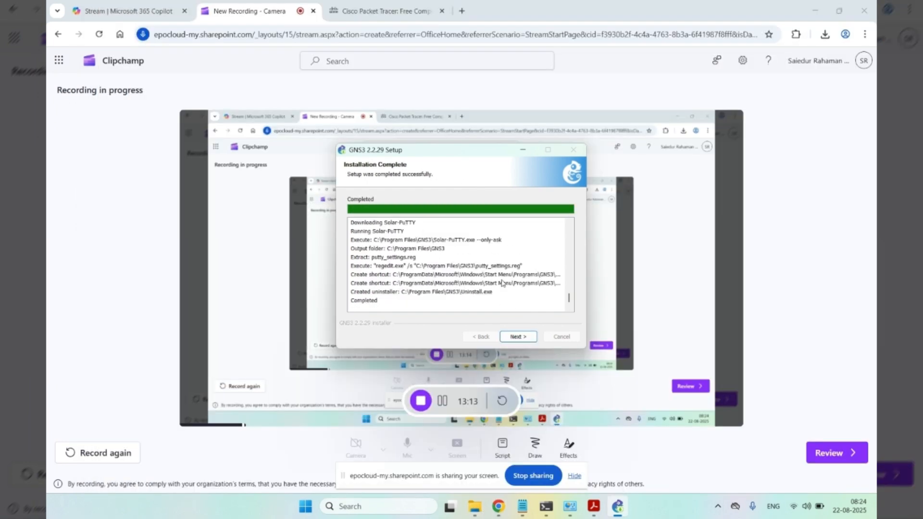
Step: Decline the free Solarwinds Standard Toolset license and finish the setup with Start GNS3 enabled
click(518, 337)
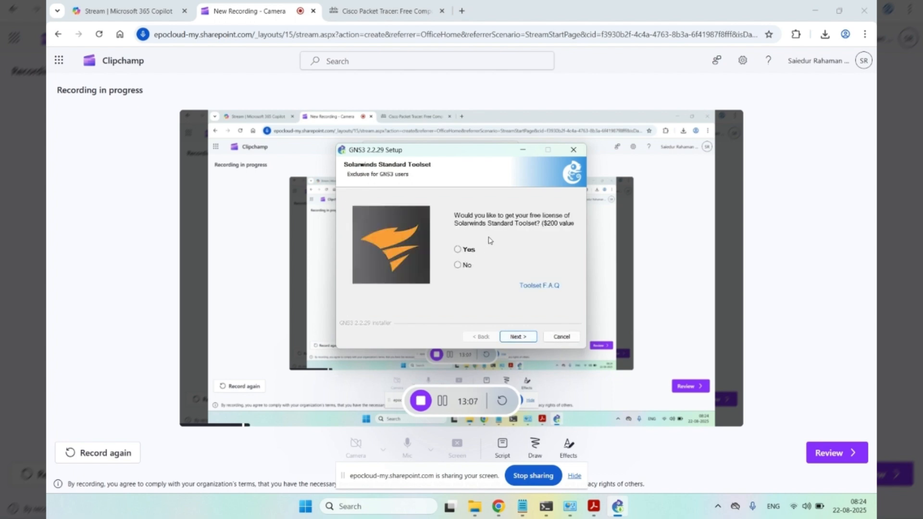
click(459, 265)
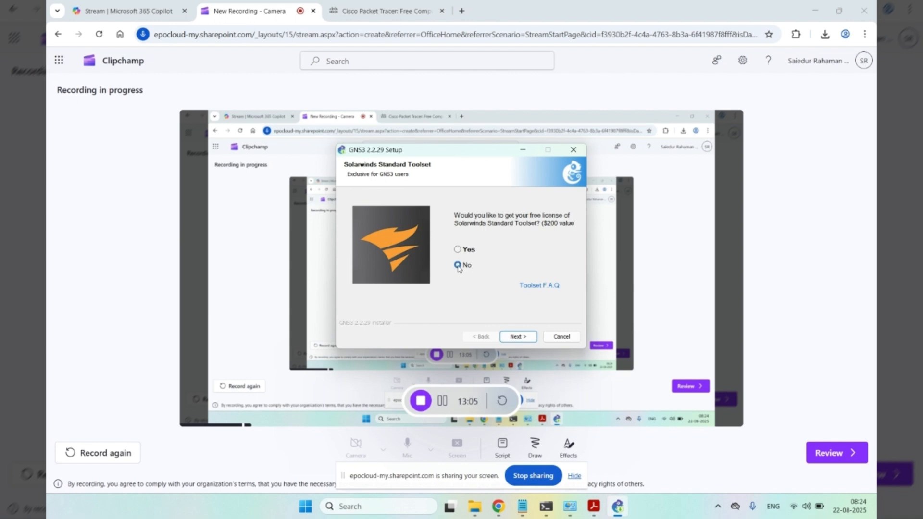
click(517, 338)
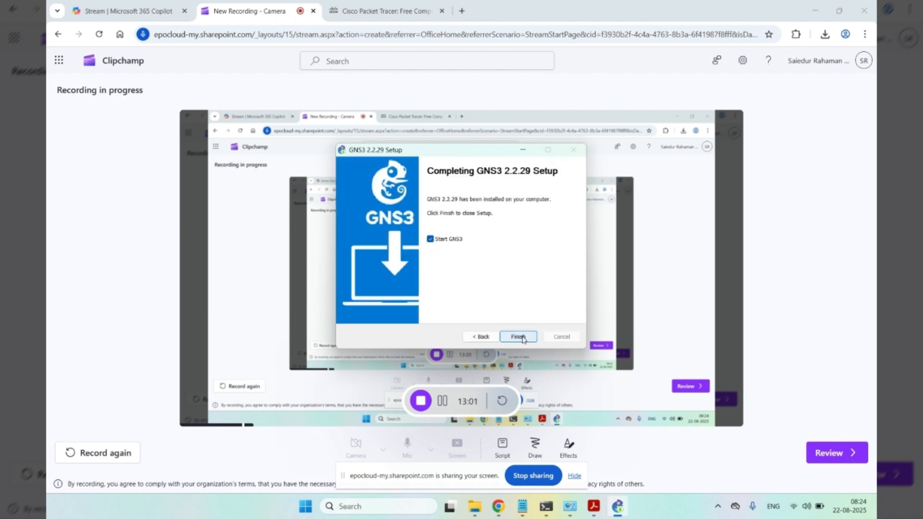
click(522, 339)
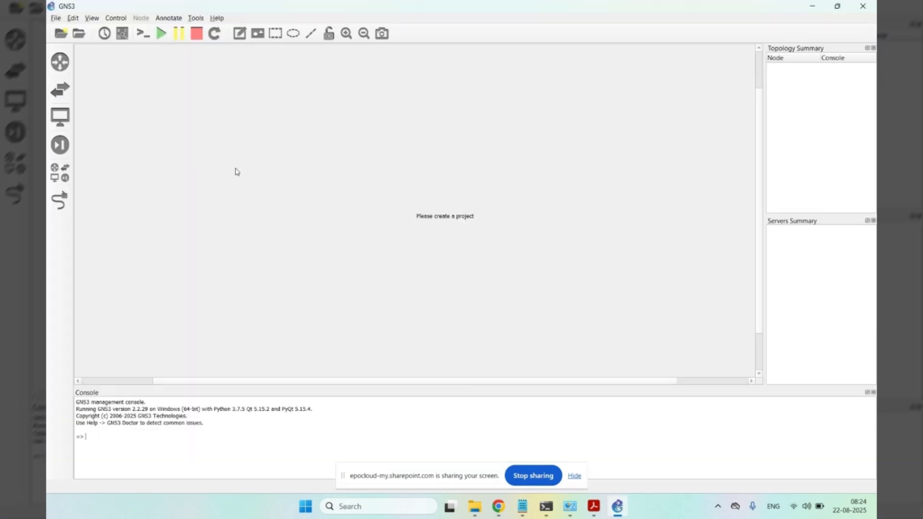
Step: Start a new IOS router template in the preferences, using the image c7200-adventerprisek9-mz.152-4.M5.image
click(77, 35)
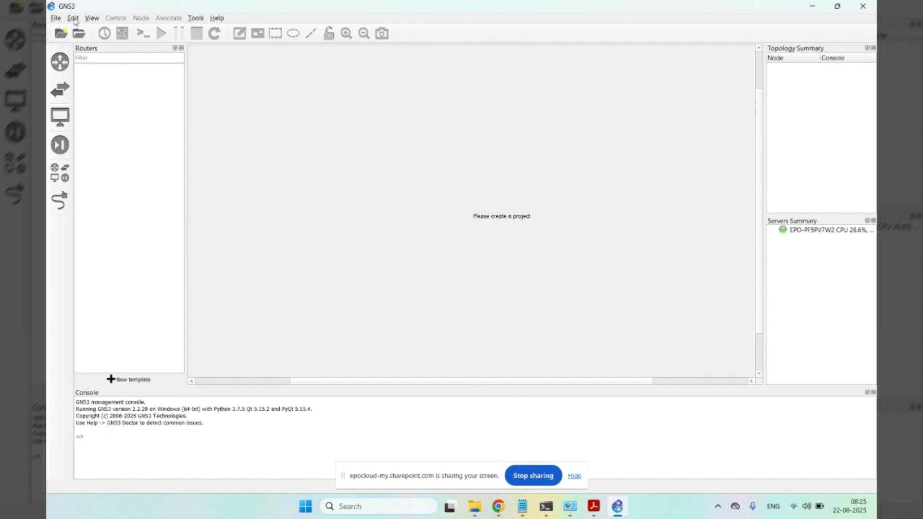
click(73, 19)
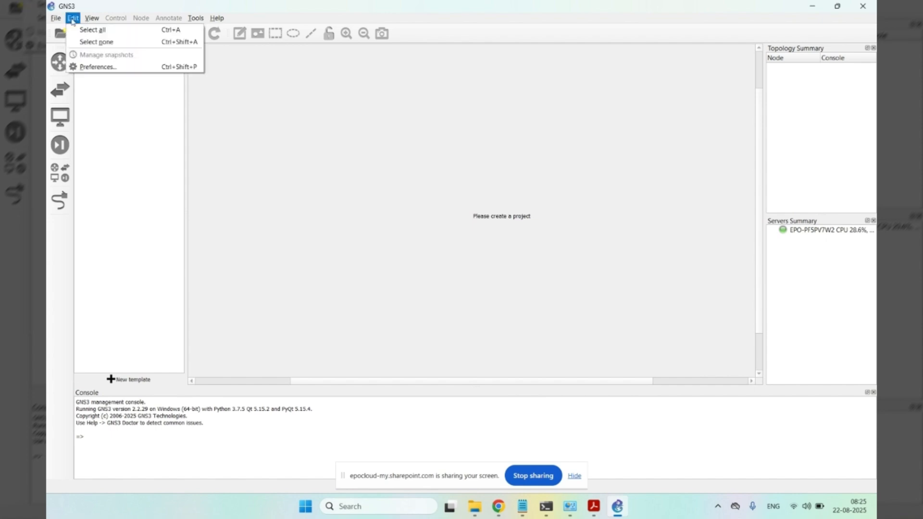
click(101, 68)
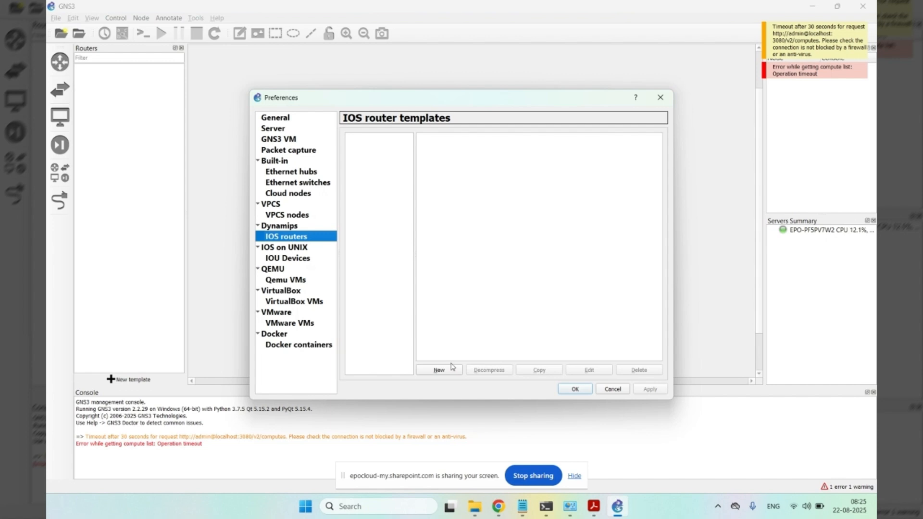
click(444, 371)
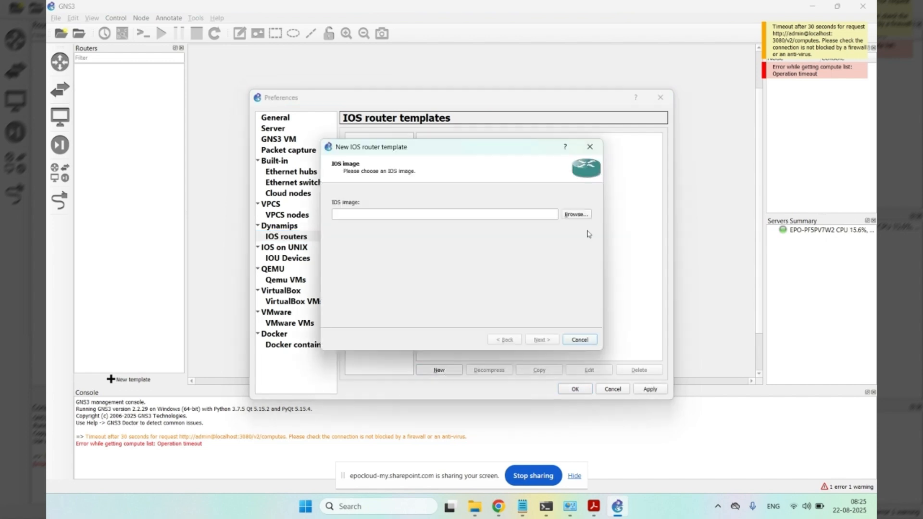
click(576, 215)
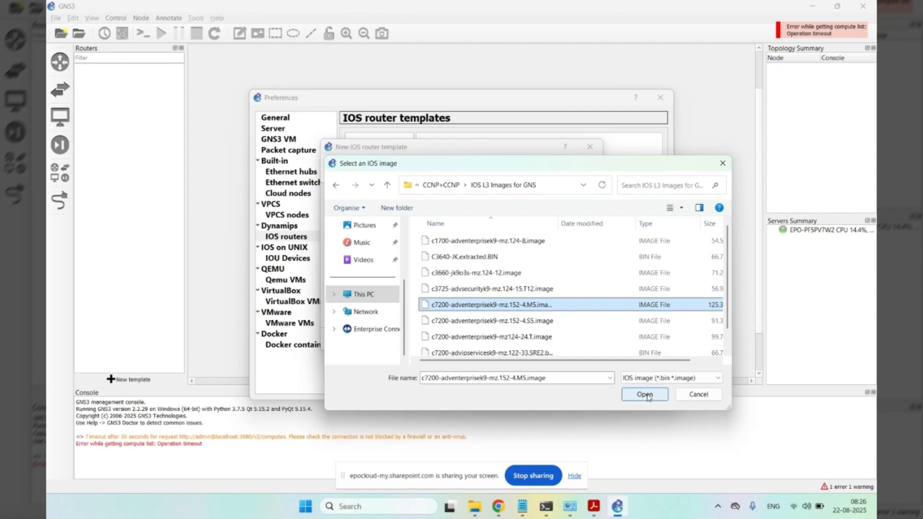
click(646, 395)
click(508, 265)
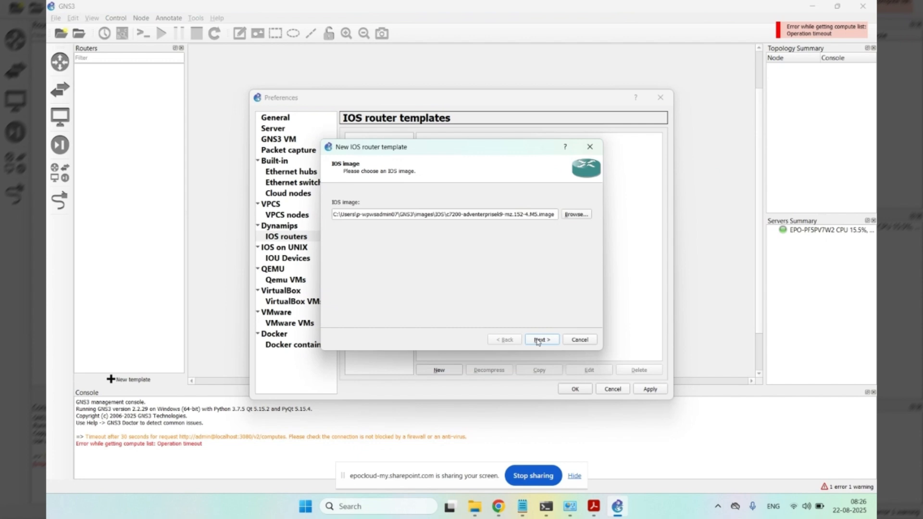
Step: Accept the template's name and platform c7200, 512 MiB default RAM, and the adapters C7200-IO-FE in slot 0 and PA-4T+ in slot 1
click(537, 341)
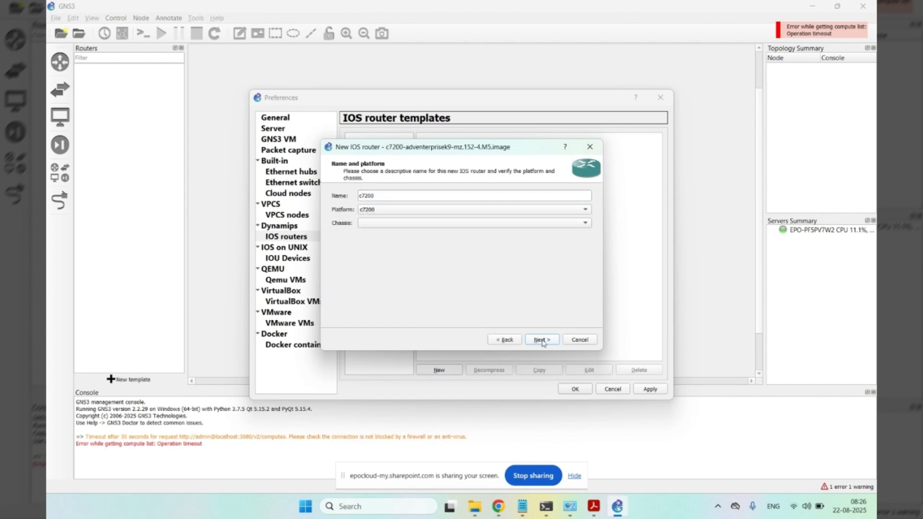
click(542, 341)
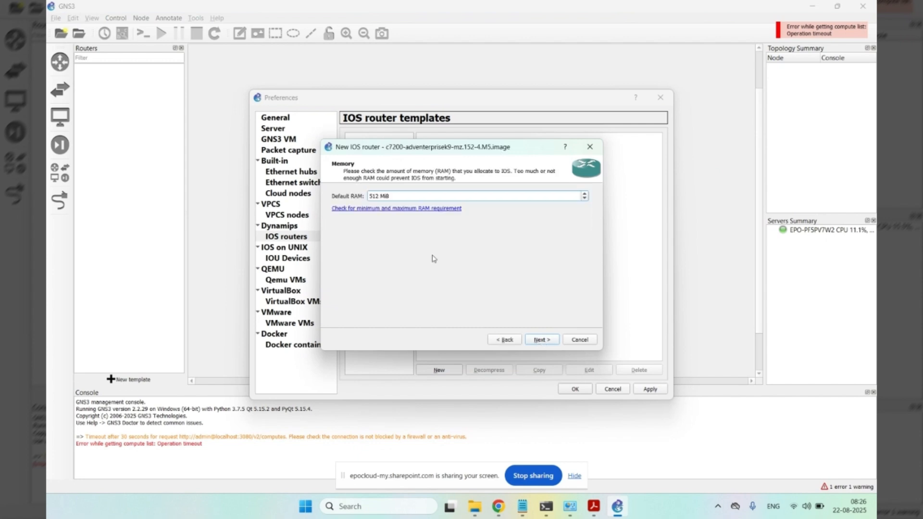
click(540, 342)
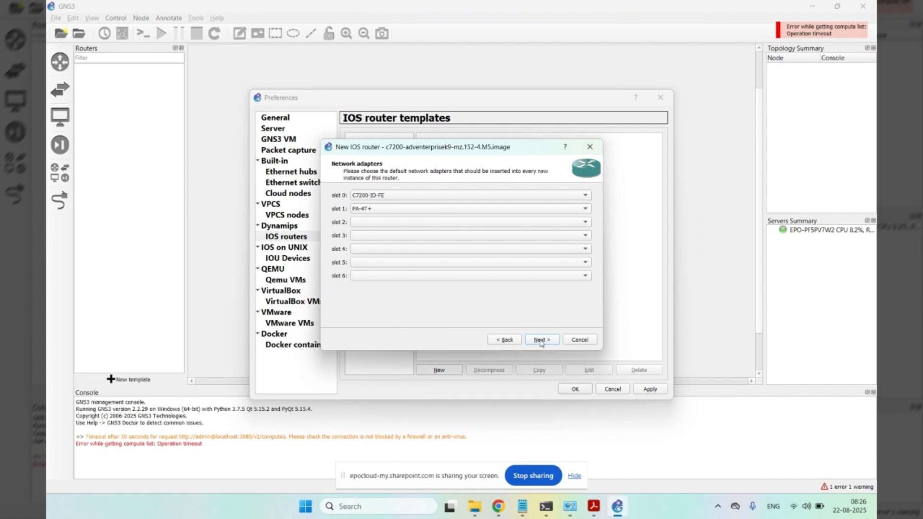
click(541, 341)
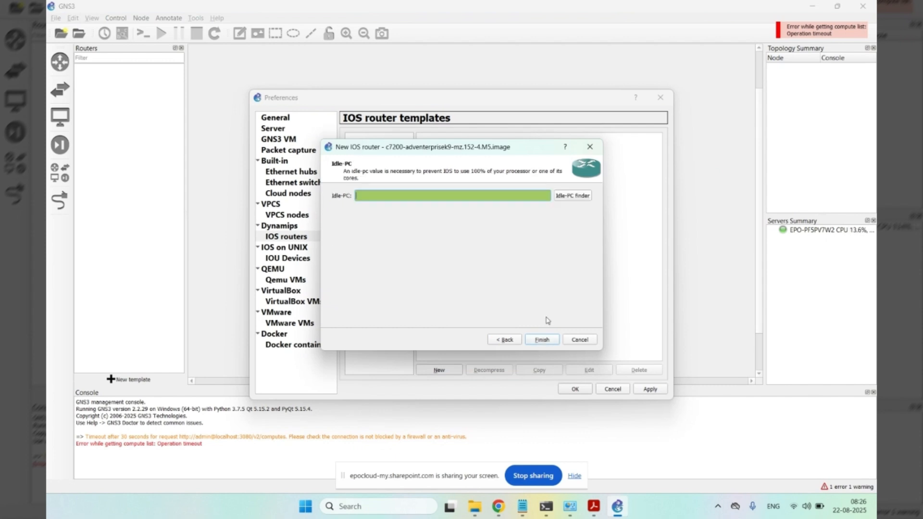
Step: Generate the Idle-PC value with the Idle-PC finder, then finish the c7200 template and apply the preferences
click(571, 196)
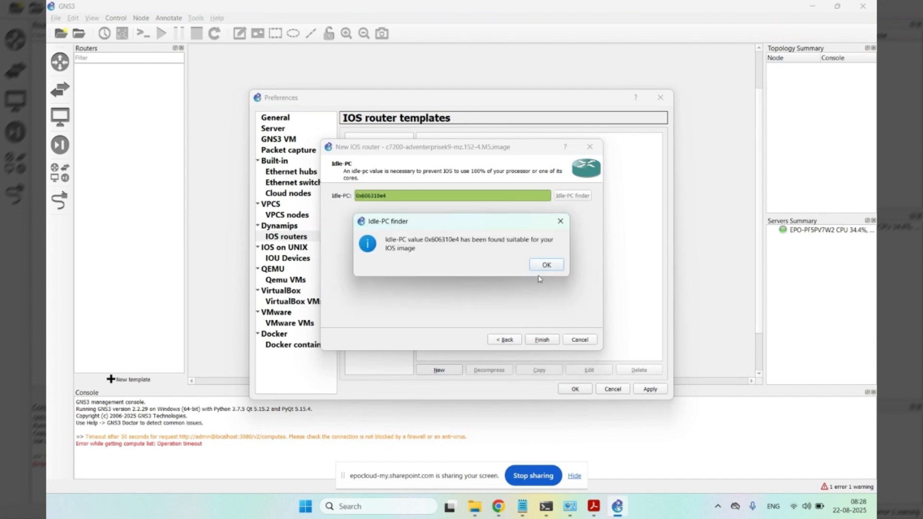
click(550, 264)
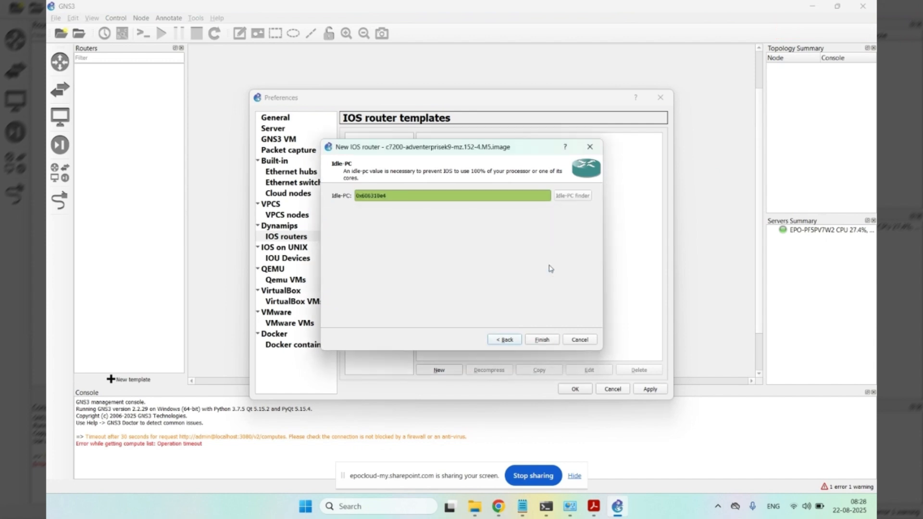
click(541, 340)
click(648, 390)
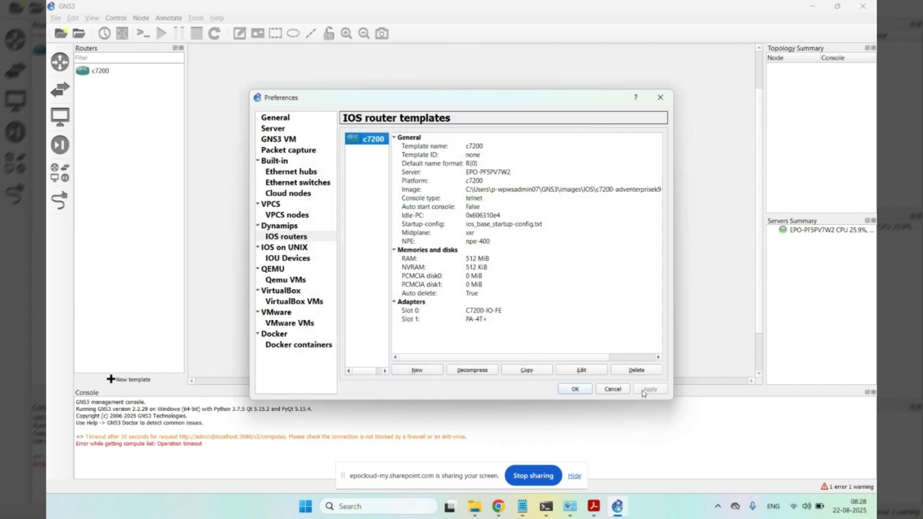
click(577, 389)
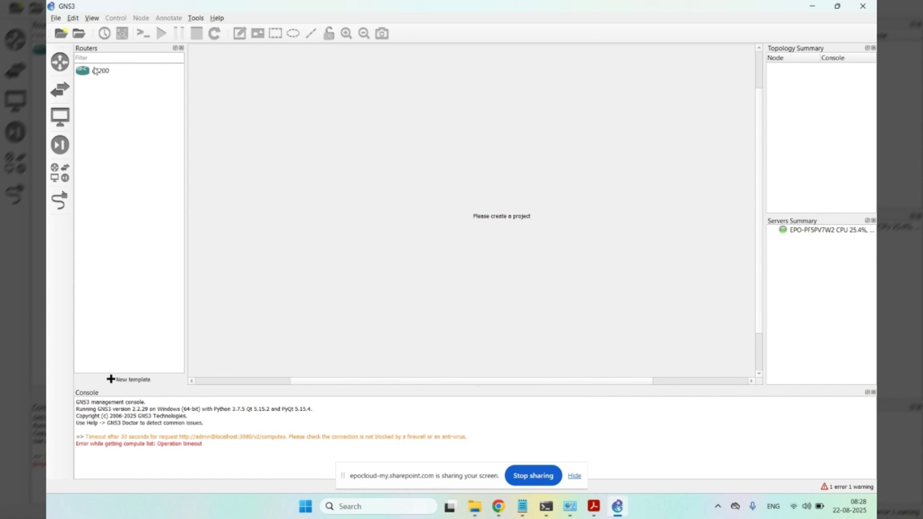
Step: Create a new blank project named test
click(55, 18)
mouse_move(73, 18)
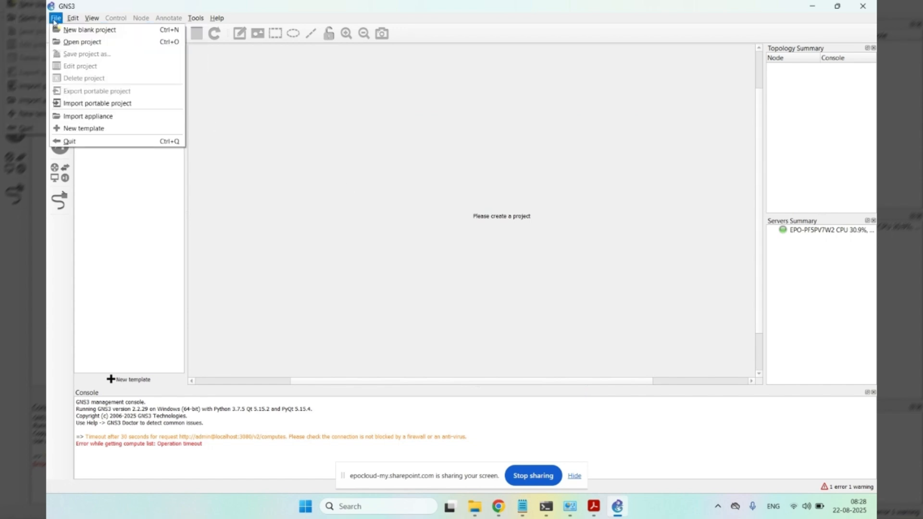
click(67, 29)
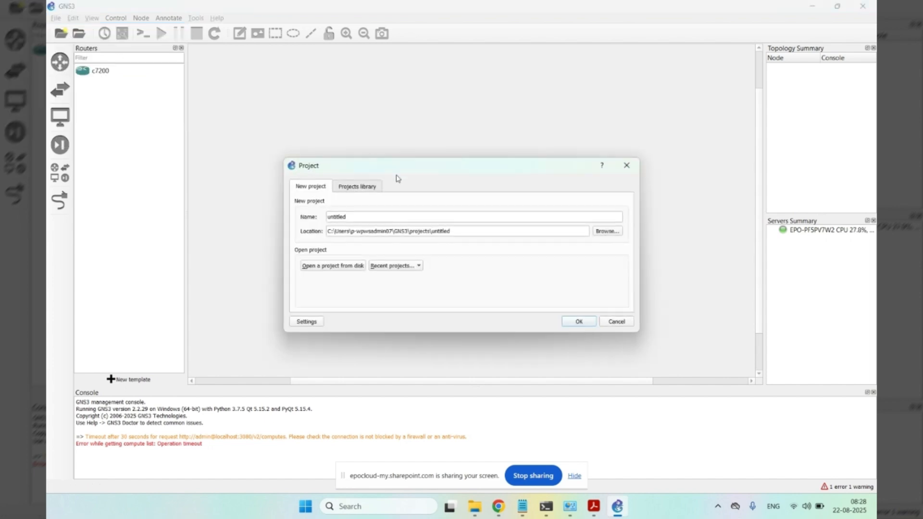
key(ctrl+a)
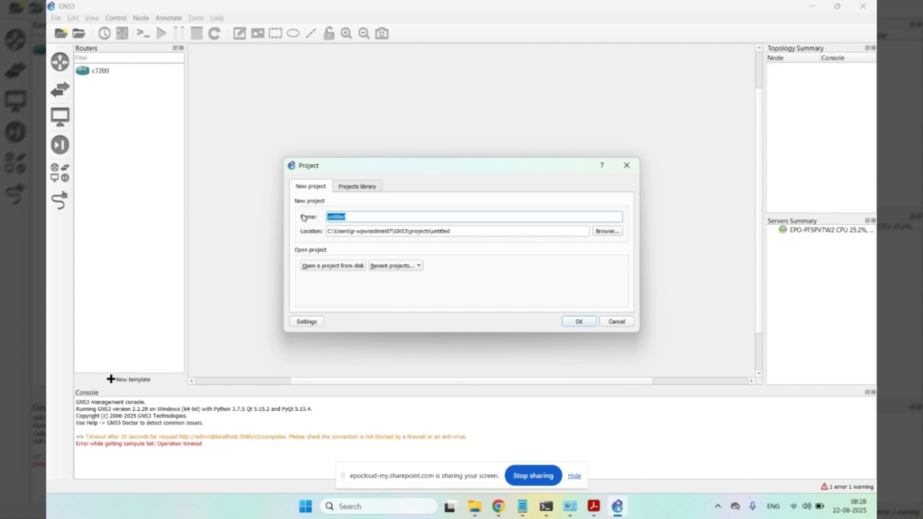
text(test)
click(579, 322)
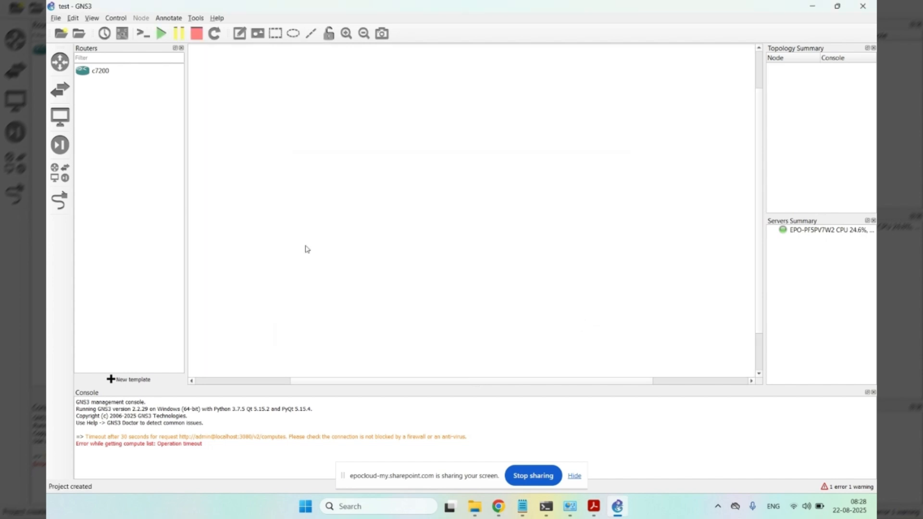
Step: Place a c7200 router in the workspace and an Ethernet switch to its lower right
drag(88, 72, 291, 115)
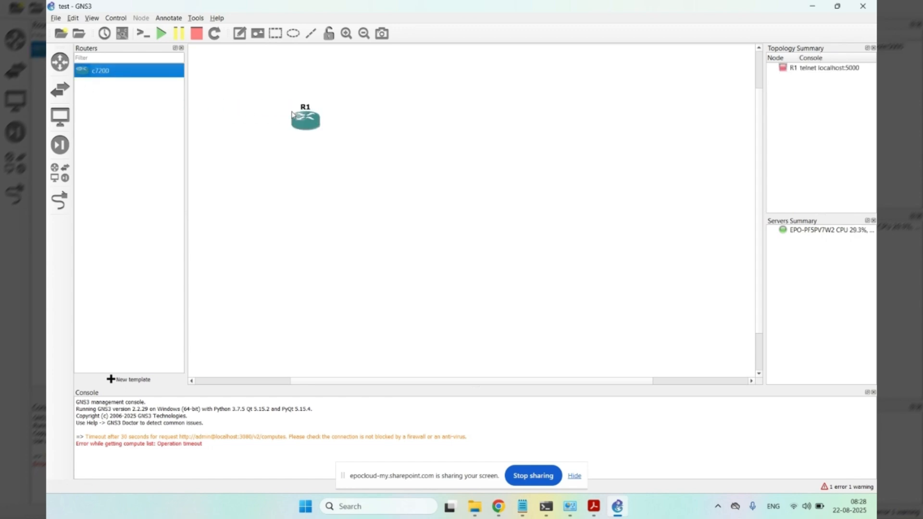
click(59, 174)
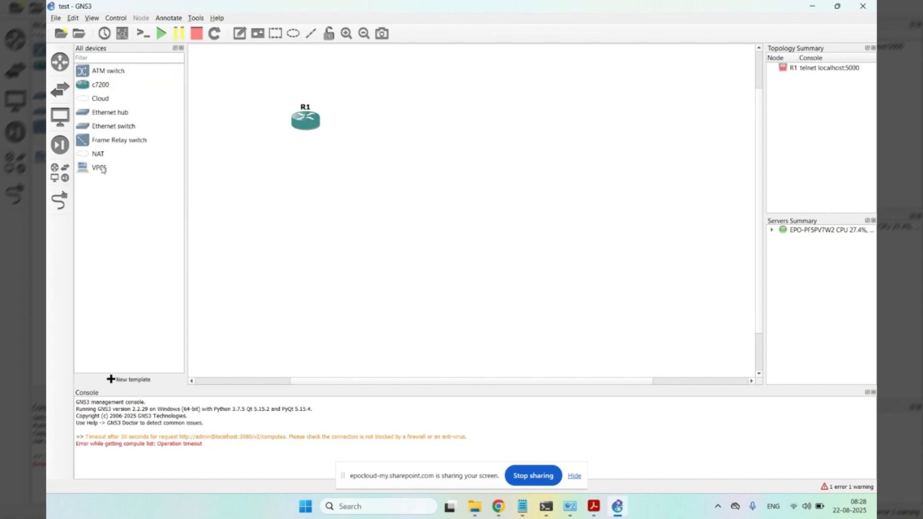
drag(105, 126, 458, 152)
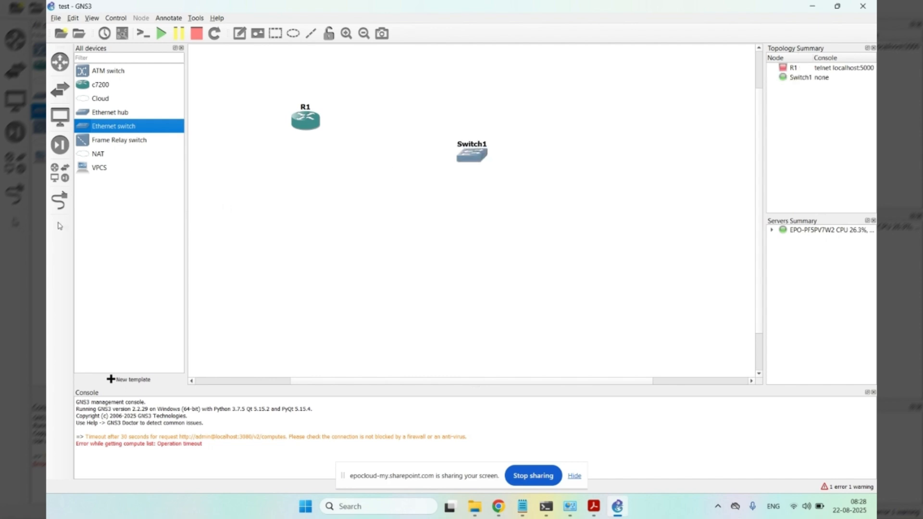
Step: Link router R1's interface f0/0 to port e0 on Switch1
click(60, 200)
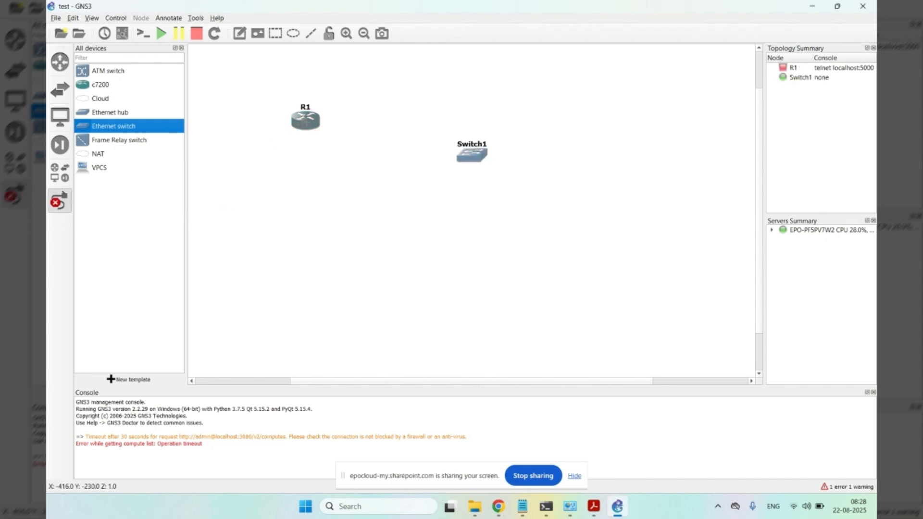
click(308, 123)
click(331, 129)
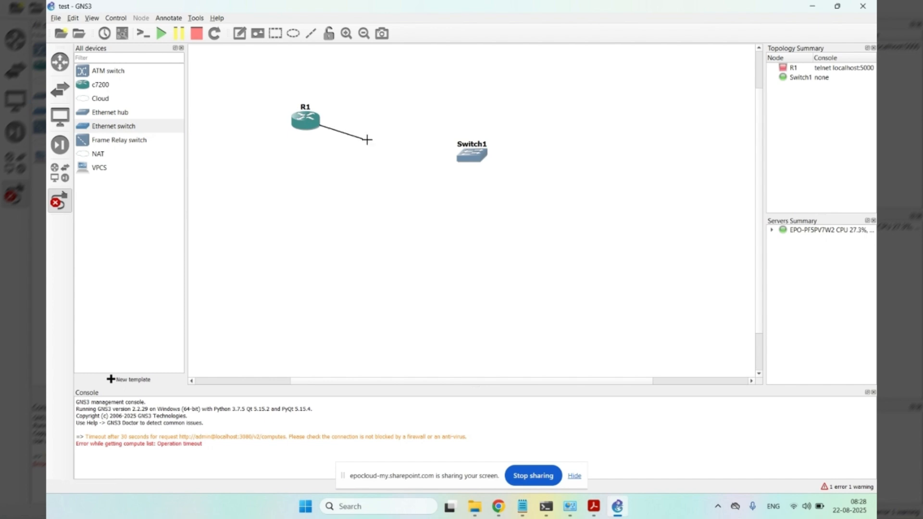
click(465, 154)
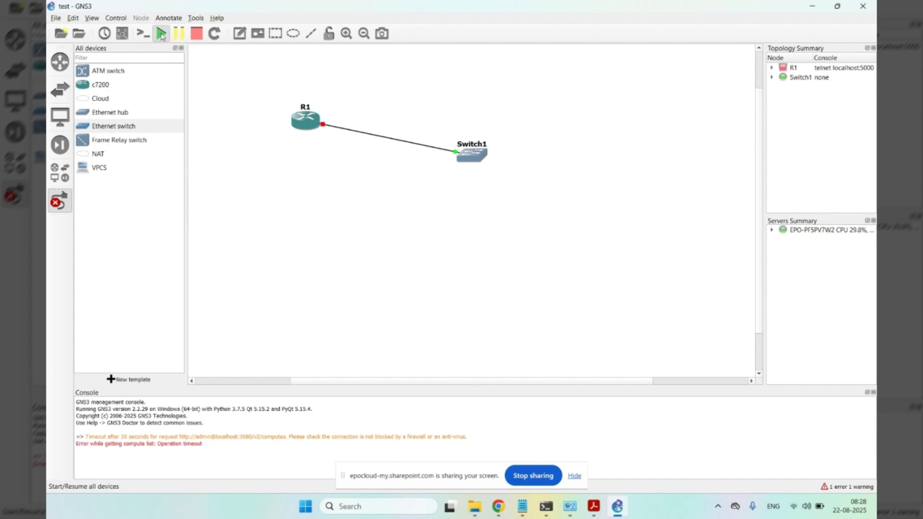
Step: Start all devices in the topology, confirming the start, and show the interface labels
click(161, 33)
click(479, 263)
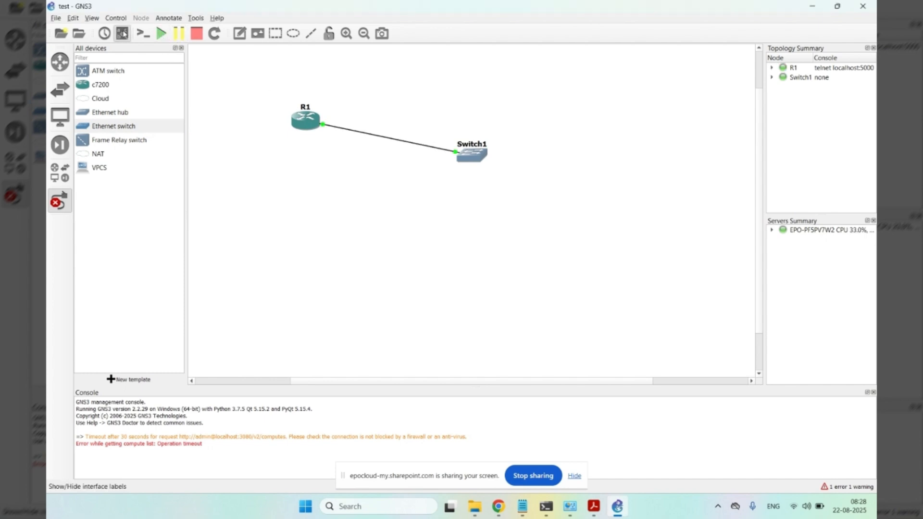
Step: Open the console of router R1 and bring up its command prompt
click(303, 124)
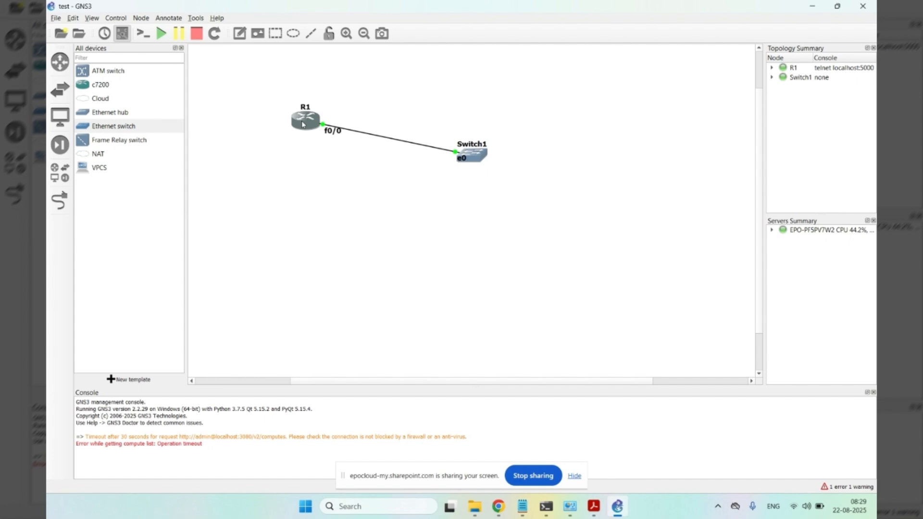
double_click(303, 124)
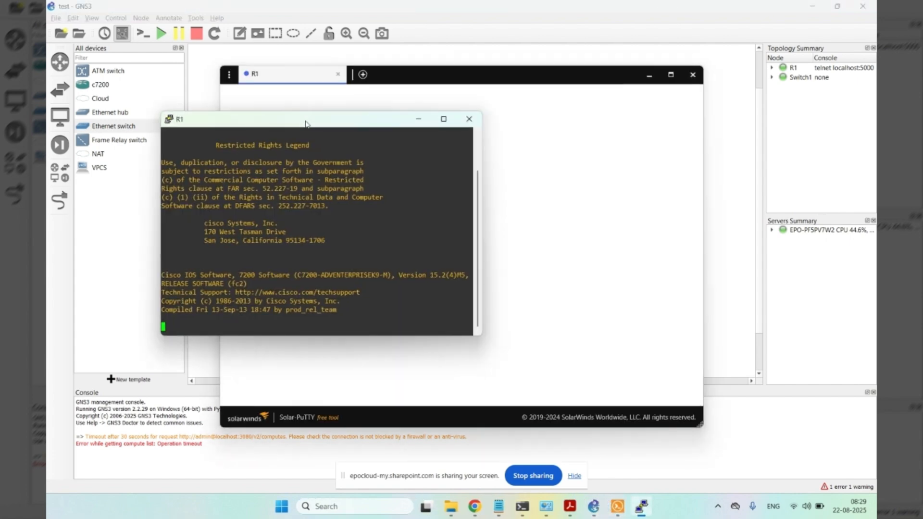
key(Return)
key(Return)
key(Return)
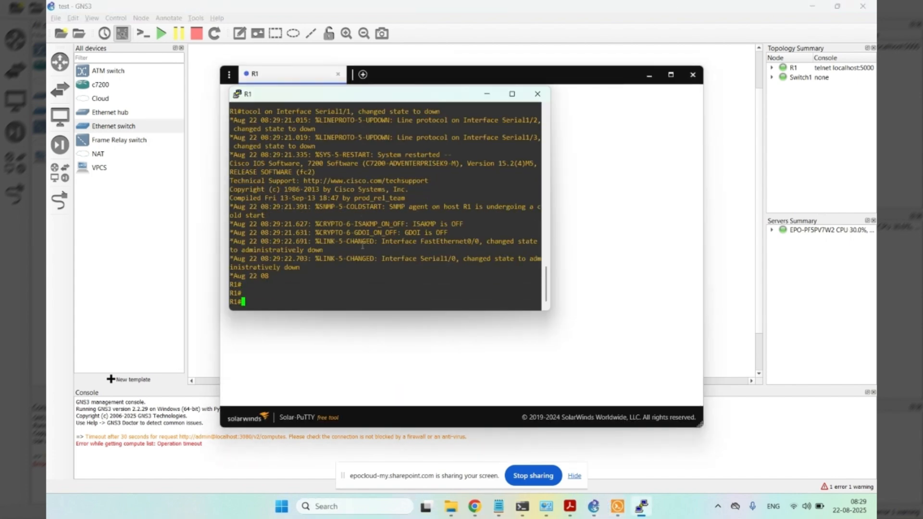
Step: Enter privileged mode on R1 with en and global configuration mode with config te
text(en)
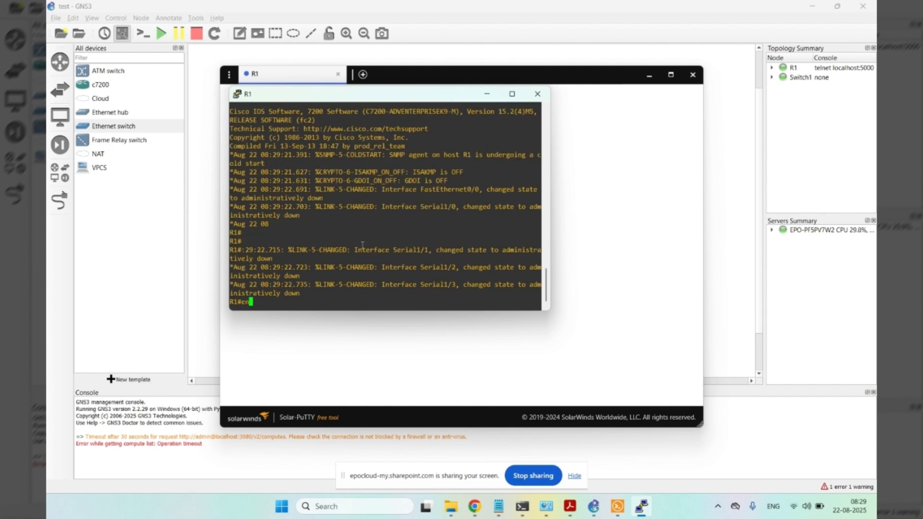
key(Return)
text(config te)
key(Return)
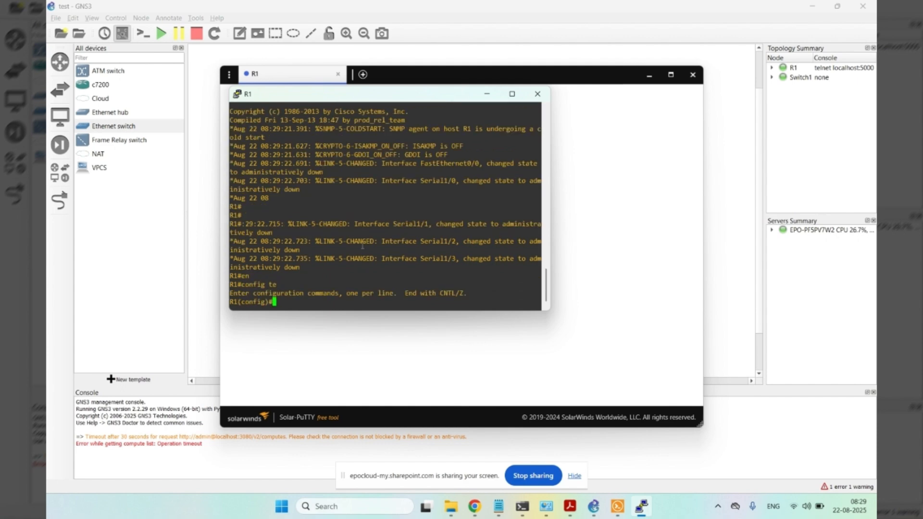
key(Return)
key(Return)
key(Return)
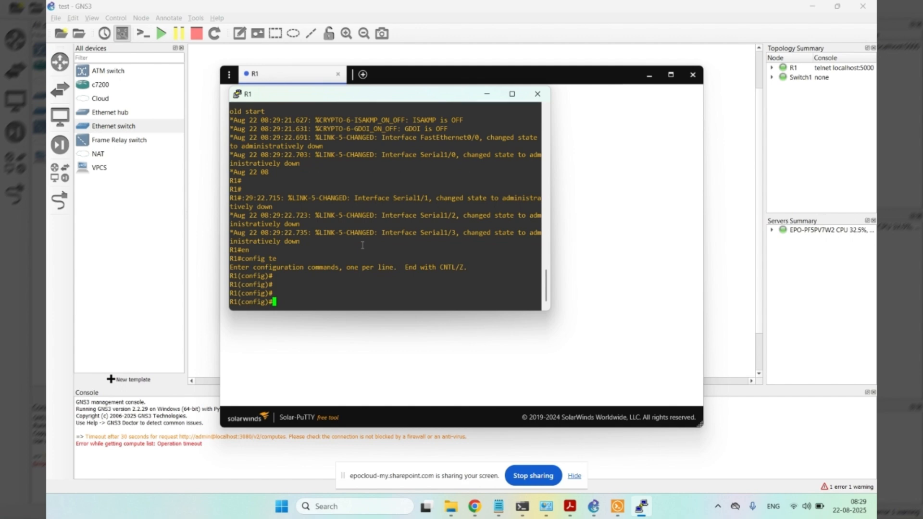
Step: Try sho ip route in R1's configuration mode, and display the routing table with do sh ip route
text(sho ip route)
key(Return)
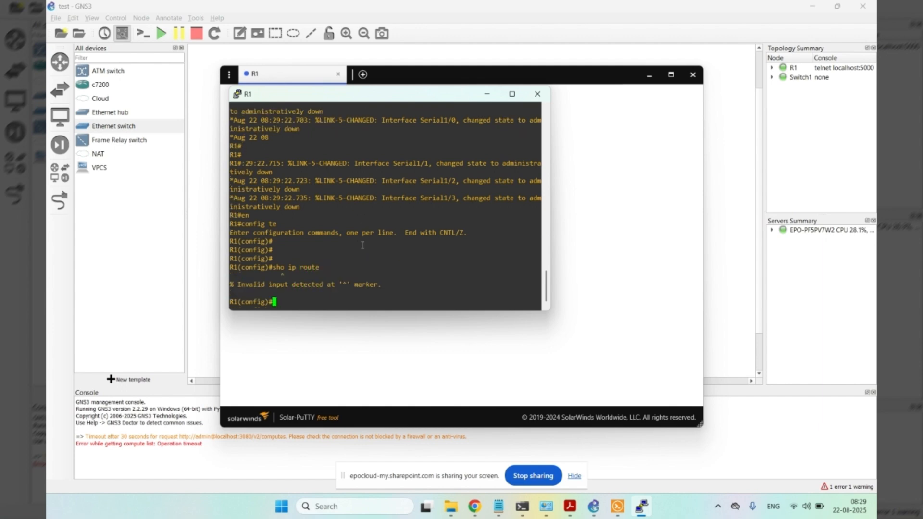
text(do sh ip route)
key(Return)
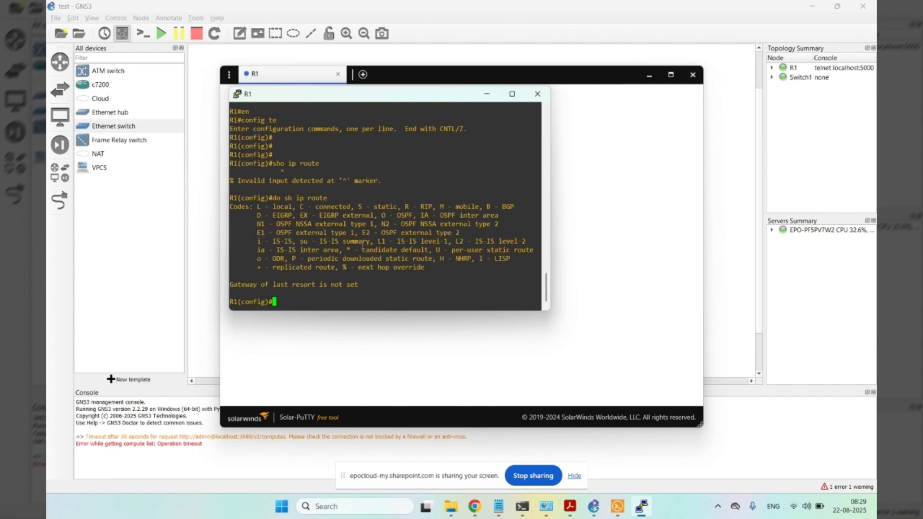